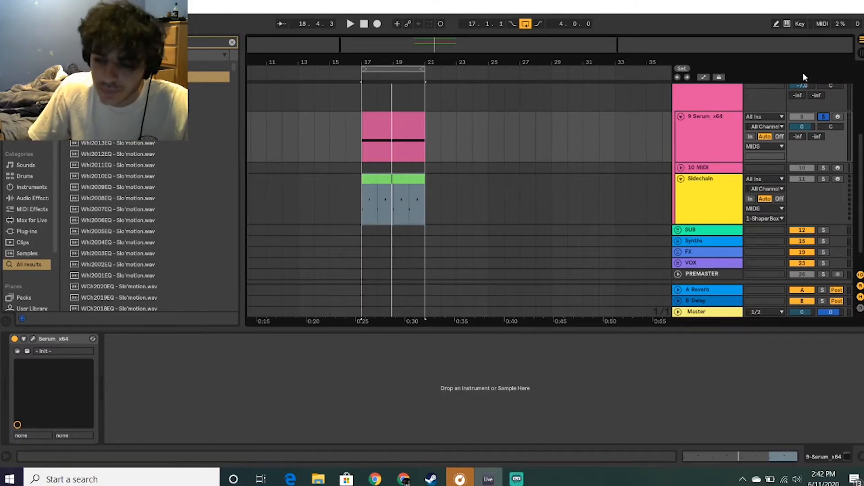
Turn off solo on the 9 Serum_x64 track and audition the looped four-bar section.
{"action": "left_click", "coordinate": [824, 117]}
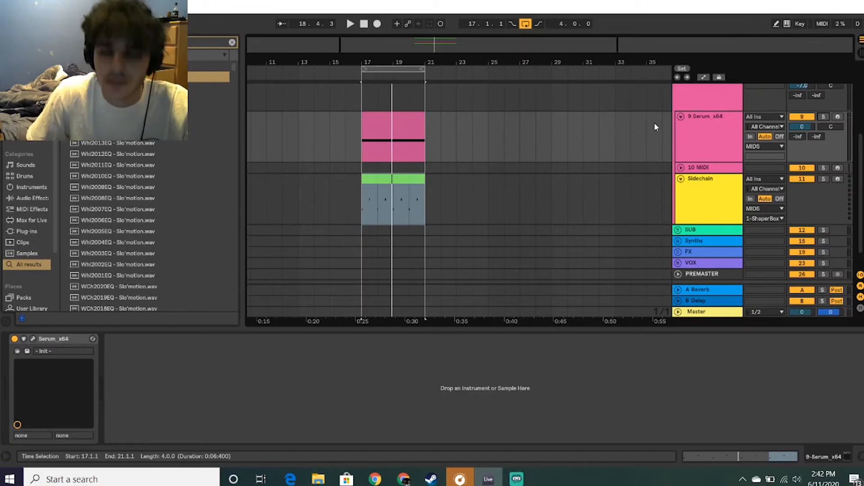
{"action": "key", "text": "space"}
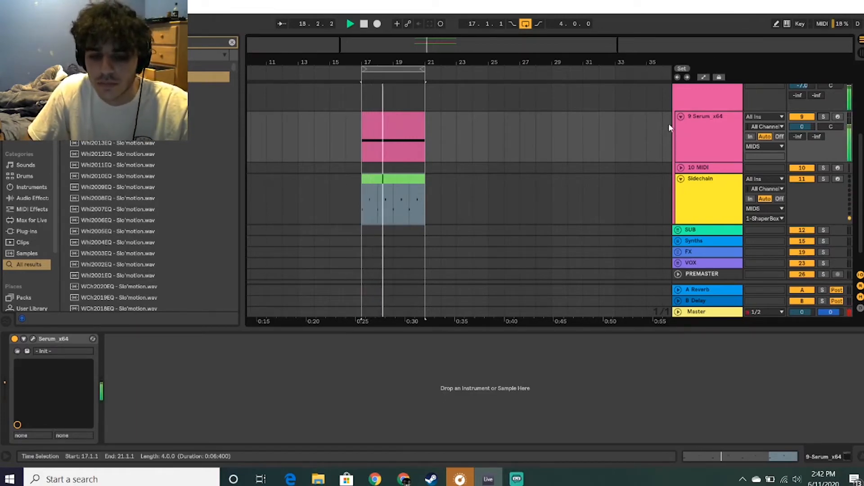
{"action": "key", "text": "space"}
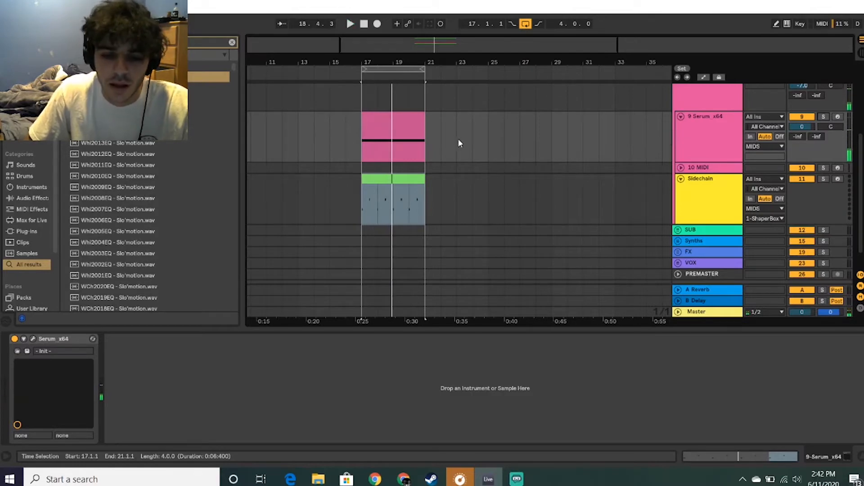
Search for "ott", add the OTT preset after Serum, audition the loop and collapse the OTT device.
{"action": "key", "text": "ctrl+f"}
{"action": "key", "text": "BackSpace"}
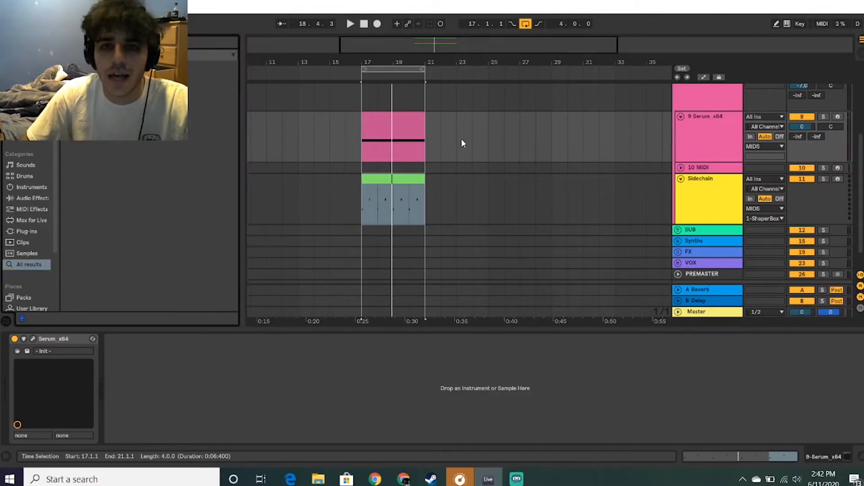
{"action": "type", "text": "ott"}
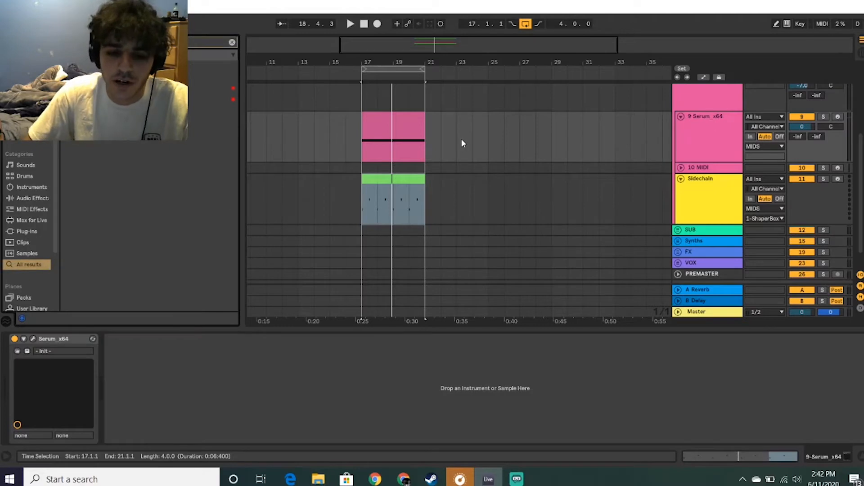
{"action": "left_click_drag", "start_coordinate": [212, 77], "coordinate": [271, 374]}
{"action": "key", "text": "space"}
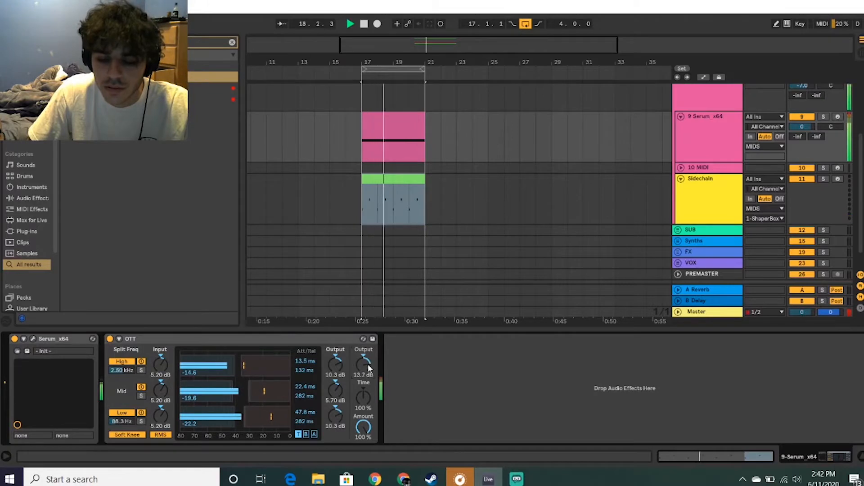
{"action": "double_click", "coordinate": [277, 341]}
{"action": "key", "text": "space"}
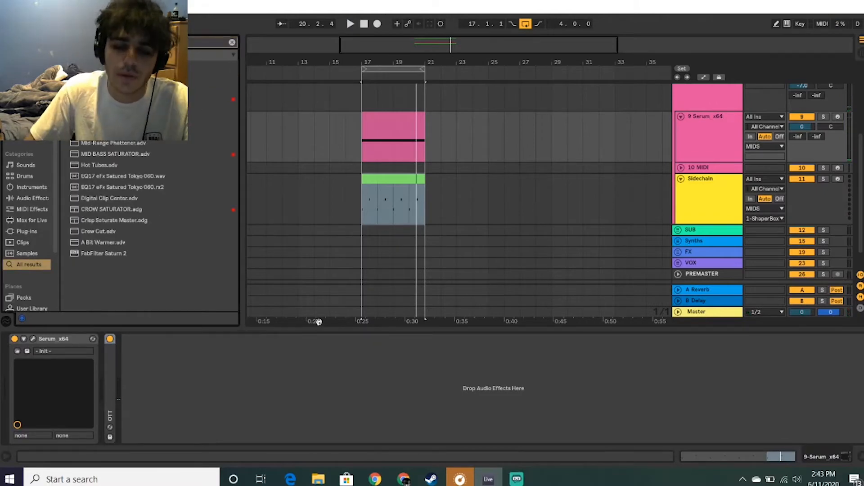
Add a Saturator after OTT with its Drive at 4.00 dB, audition it and collapse the device.
{"action": "left_click_drag", "start_coordinate": [108, 65], "coordinate": [263, 411]}
{"action": "left_click_drag", "start_coordinate": [138, 371], "coordinate": [138, 359]}
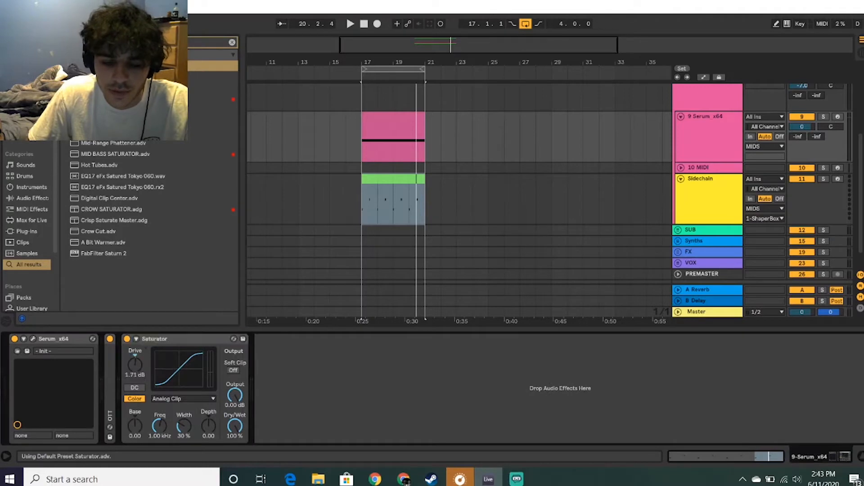
{"action": "key", "text": "space"}
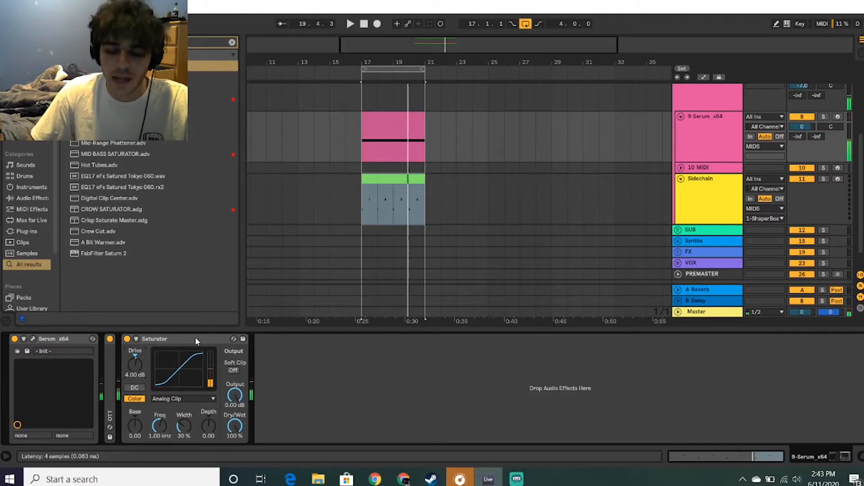
{"action": "double_click", "coordinate": [170, 338]}
Search for "eq" and add an EQ Eight after the Saturator.
{"action": "key", "text": "ctrl+f"}
{"action": "type", "text": "eq"}
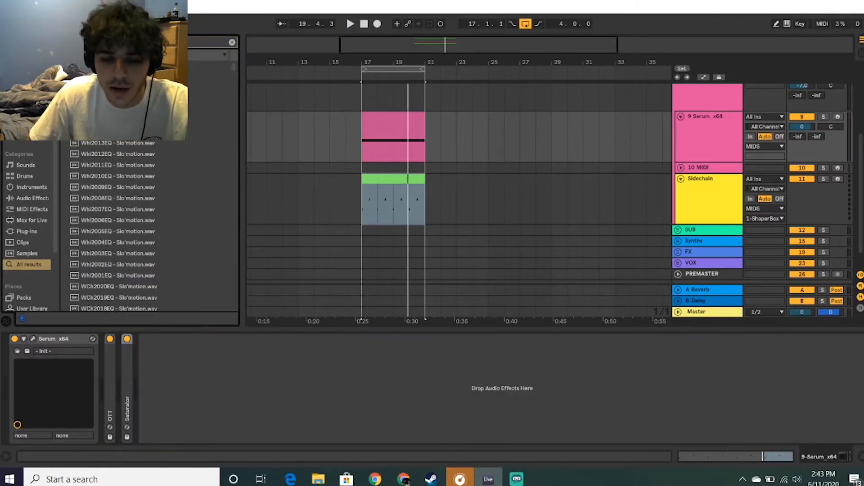
{"action": "key", "text": "Down"}
{"action": "key", "text": "Return"}
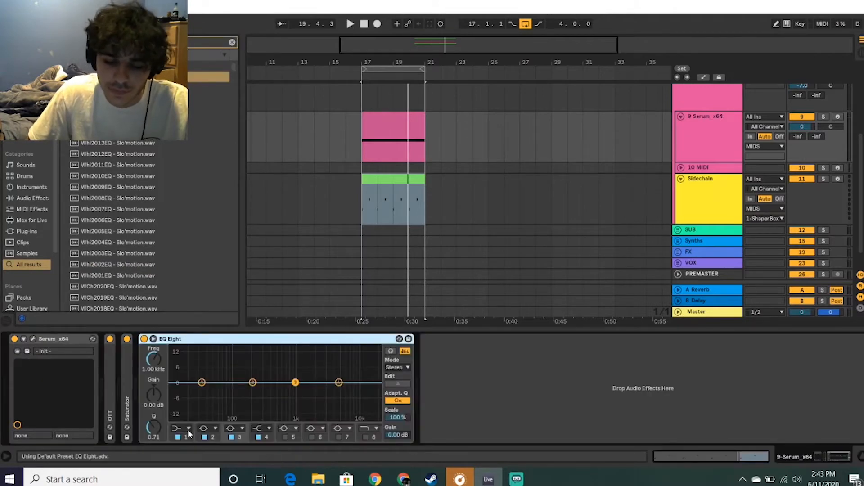
Change EQ Eight band 1 to a low-cut filter and move it to 116 Hz while the loop plays.
{"action": "left_click", "coordinate": [188, 428]}
{"action": "left_click", "coordinate": [180, 358]}
{"action": "key", "text": "space"}
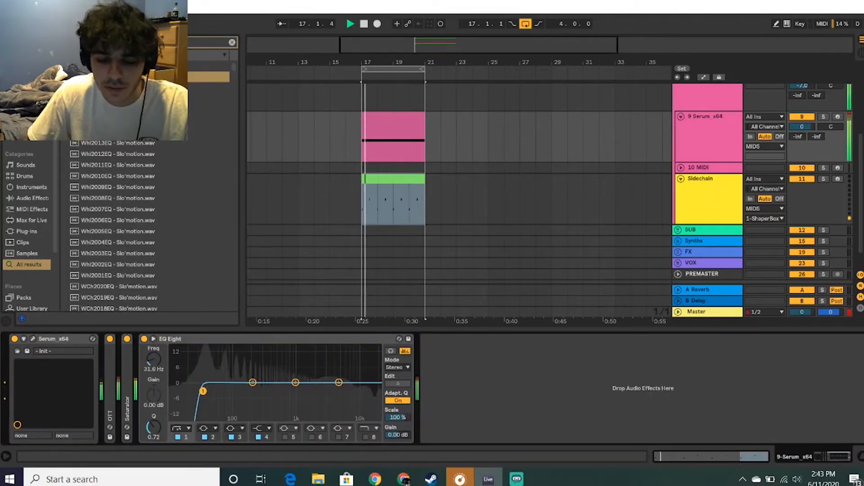
{"action": "left_click_drag", "start_coordinate": [203, 392], "coordinate": [237, 394]}
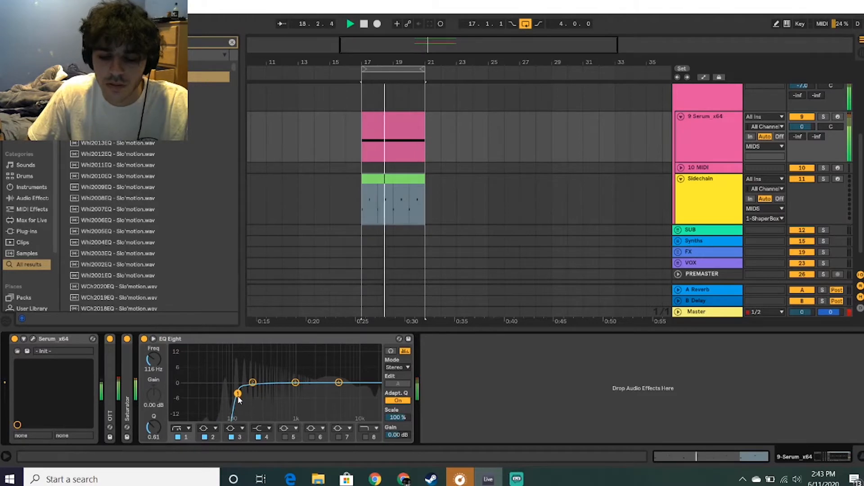
{"action": "key", "text": "space"}
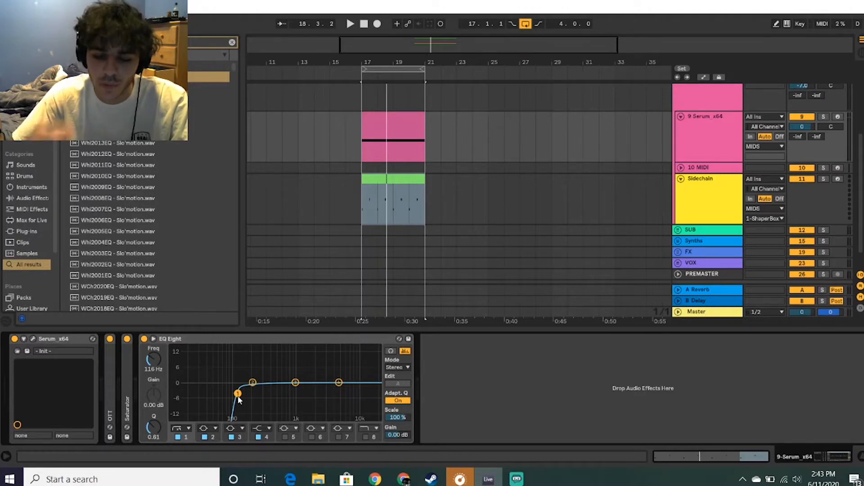
Move the EQ Eight ahead of OTT, directly after Serum, and audition the loop.
{"action": "left_click", "coordinate": [219, 341]}
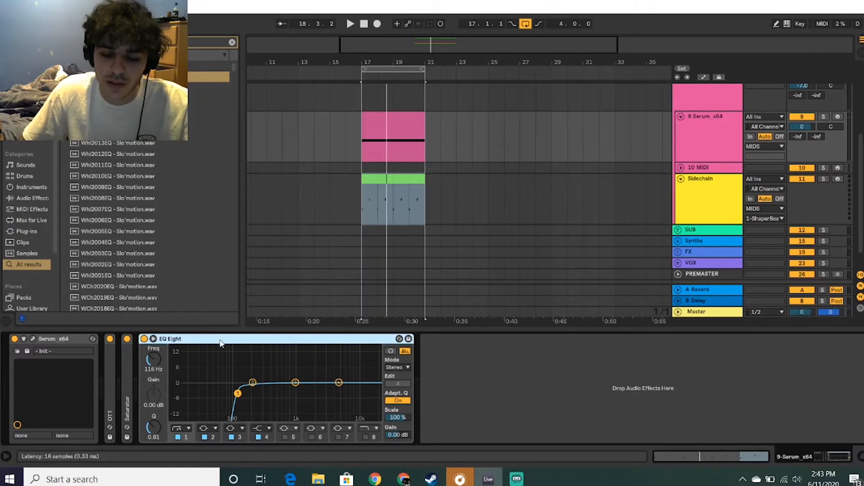
{"action": "left_click_drag", "start_coordinate": [218, 341], "coordinate": [106, 396]}
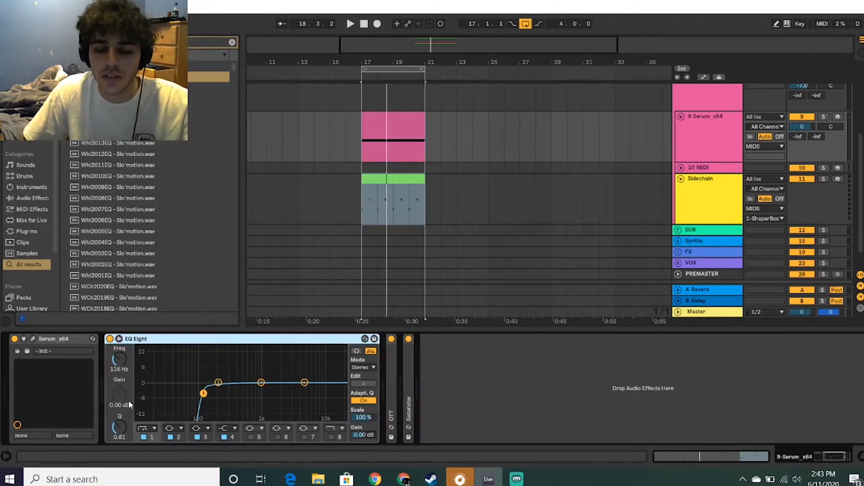
{"action": "key", "text": "space"}
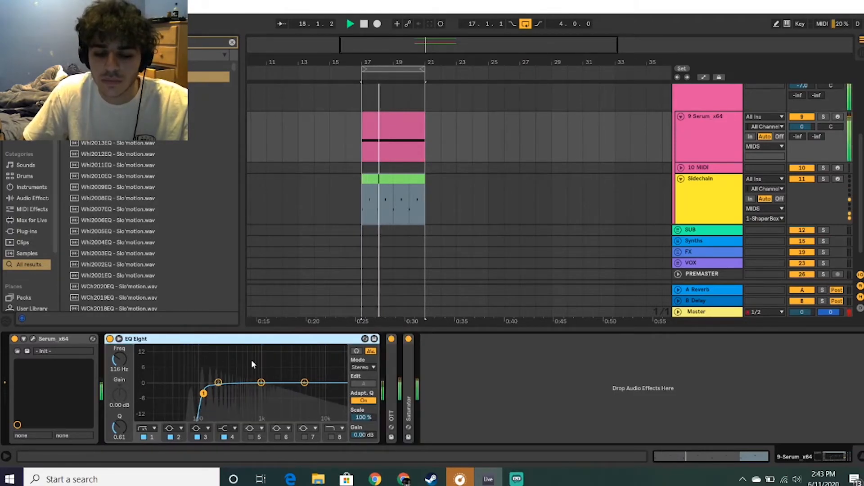
{"action": "key", "text": "space"}
Add a second EQ Eight after the Saturator, audition it and nudge the first EQ's low cut slightly lower.
{"action": "left_click_drag", "start_coordinate": [181, 77], "coordinate": [508, 391]}
{"action": "key", "text": "space"}
{"action": "key", "text": "space"}
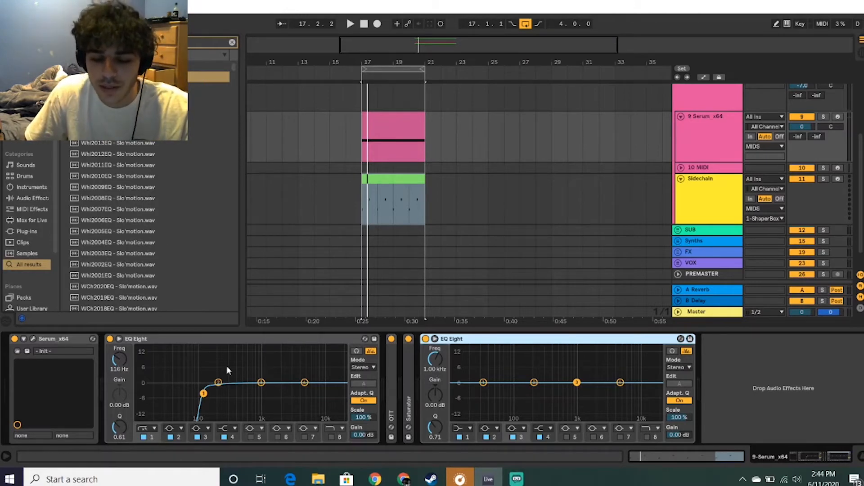
{"action": "mouse_move", "coordinate": [203, 393]}
{"action": "left_mouse_down"}
{"action": "mouse_move", "coordinate": [153, 395]}
{"action": "mouse_move", "coordinate": [208, 388]}
{"action": "mouse_move", "coordinate": [196, 389]}
{"action": "mouse_move", "coordinate": [201, 395]}
{"action": "left_mouse_up"}
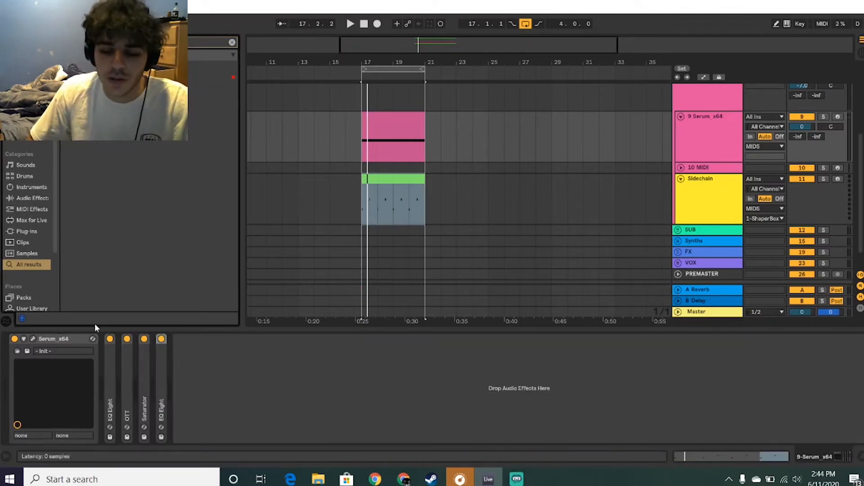
Add ValhallaRoom at the end of the device chain, compare the loop with it bypassed and active, and close its window.
{"action": "left_click_drag", "start_coordinate": [99, 99], "coordinate": [186, 376]}
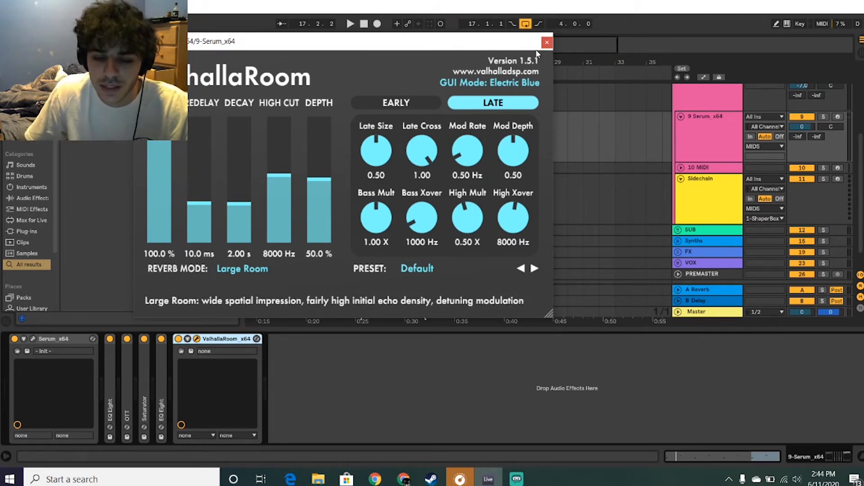
{"action": "key", "text": "space"}
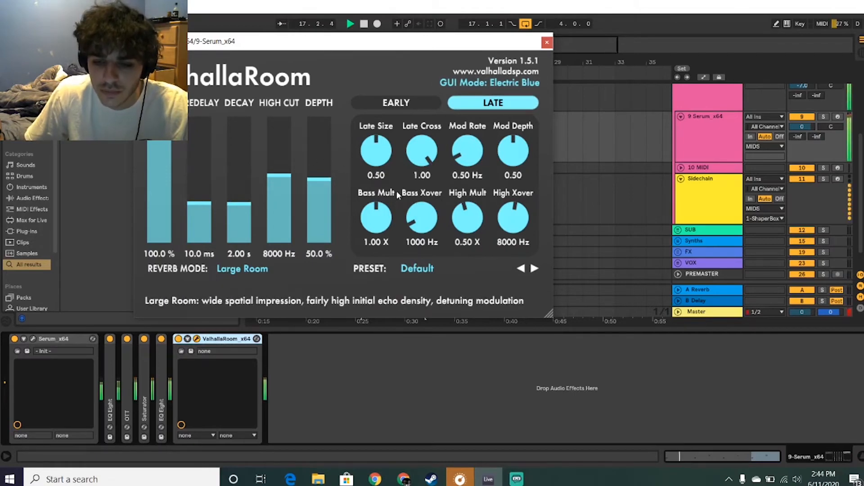
{"action": "left_click", "coordinate": [179, 339]}
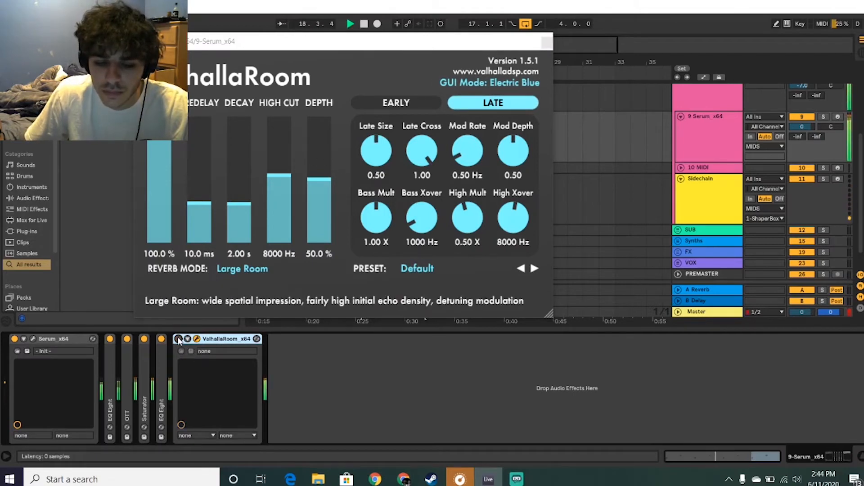
{"action": "key", "text": "space"}
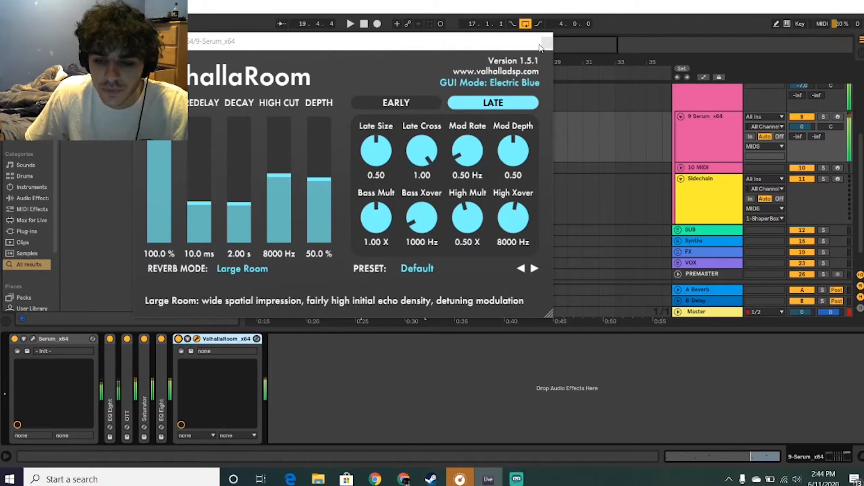
{"action": "left_click", "coordinate": [548, 46]}
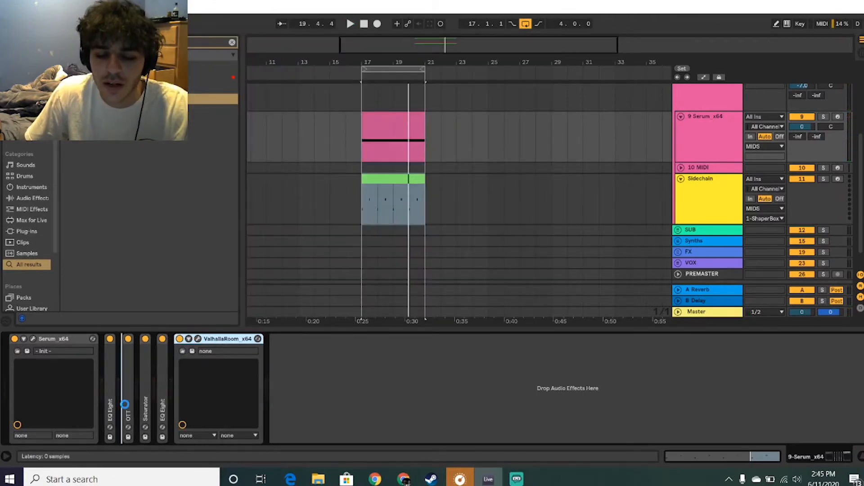
Move ValhallaRoom between the first EQ Eight and OTT and audition the loop.
{"action": "left_click_drag", "start_coordinate": [125, 404], "coordinate": [127, 395]}
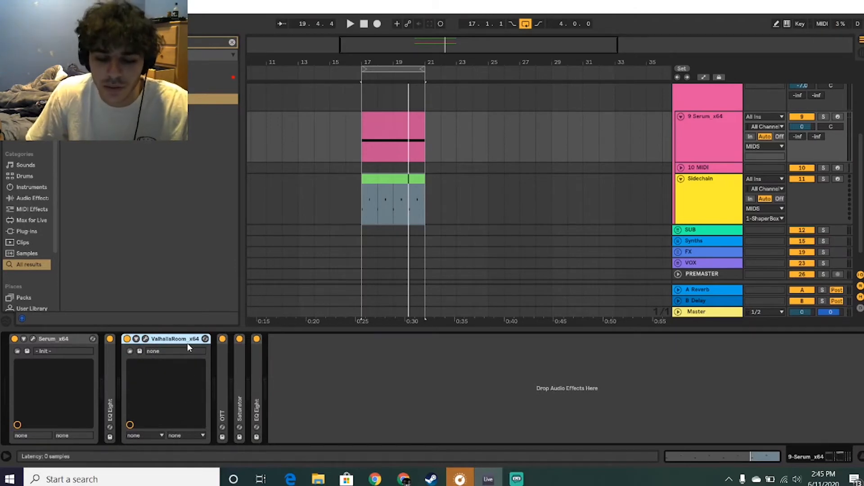
{"action": "key", "text": "space"}
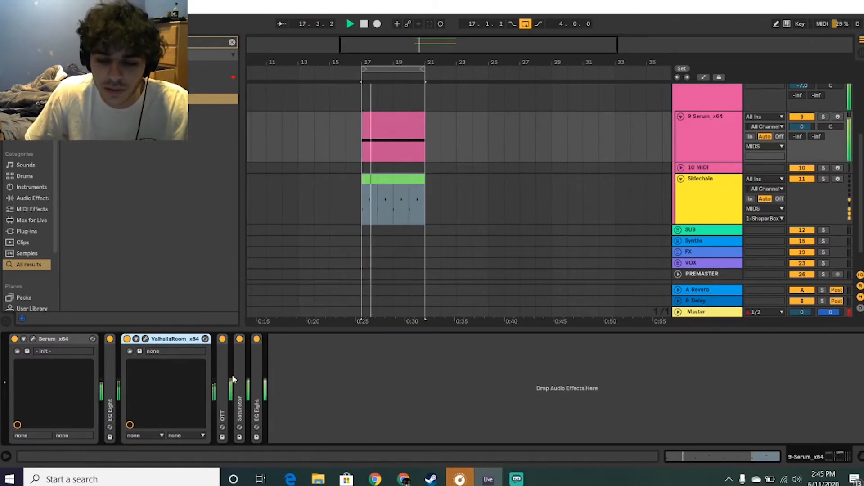
{"action": "key", "text": "space"}
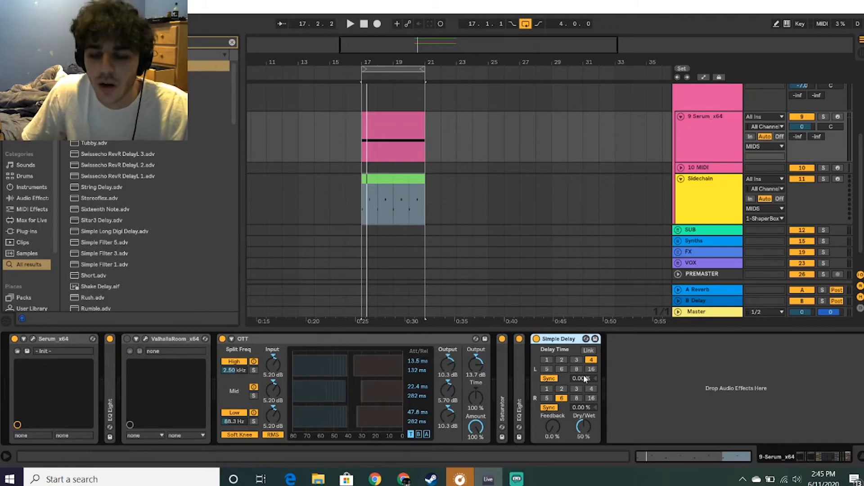
Set the Simple Delay's Feedback to 47 % and audition the loop.
{"action": "left_click_drag", "start_coordinate": [548, 433], "coordinate": [548, 403]}
{"action": "key", "text": "space"}
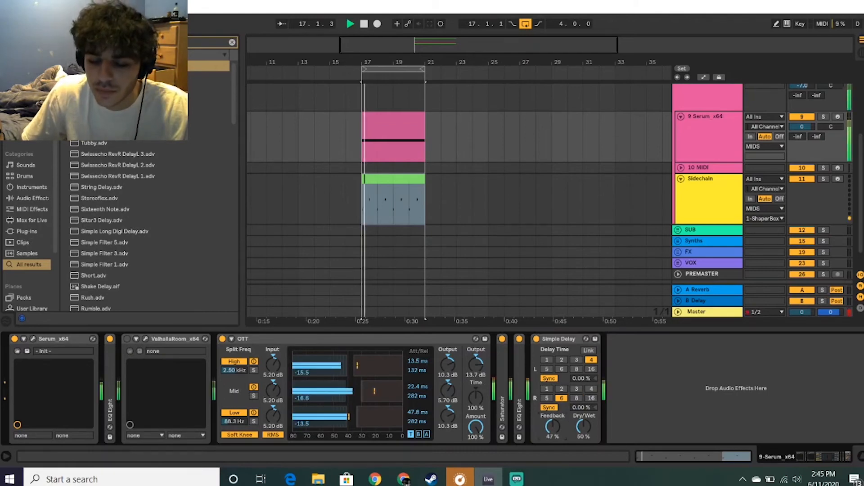
{"action": "key", "text": "space"}
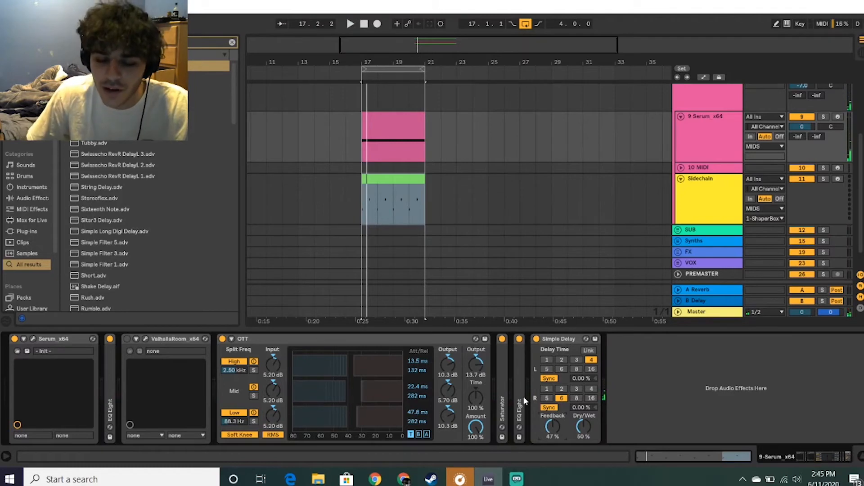
Move the Simple Delay ahead of OTT, directly after ValhallaRoom, and audition the loop.
{"action": "left_click", "coordinate": [562, 350]}
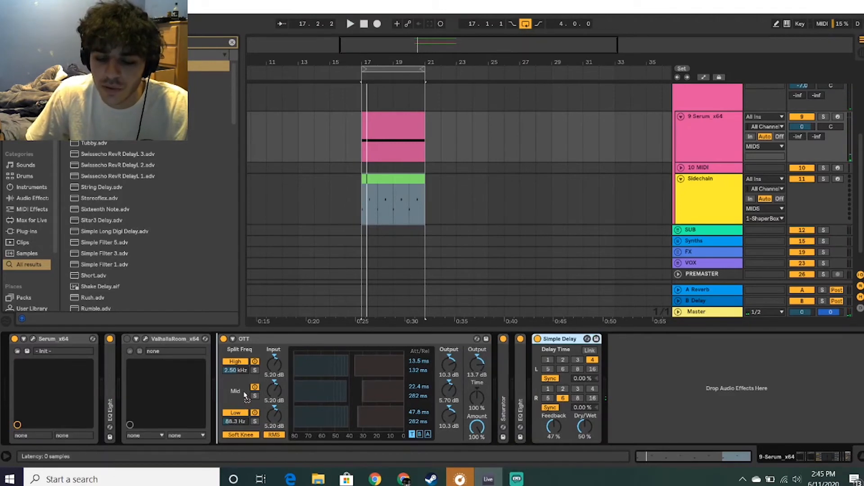
{"action": "left_click_drag", "start_coordinate": [244, 393], "coordinate": [241, 387]}
{"action": "key", "text": "space"}
{"action": "key", "text": "space"}
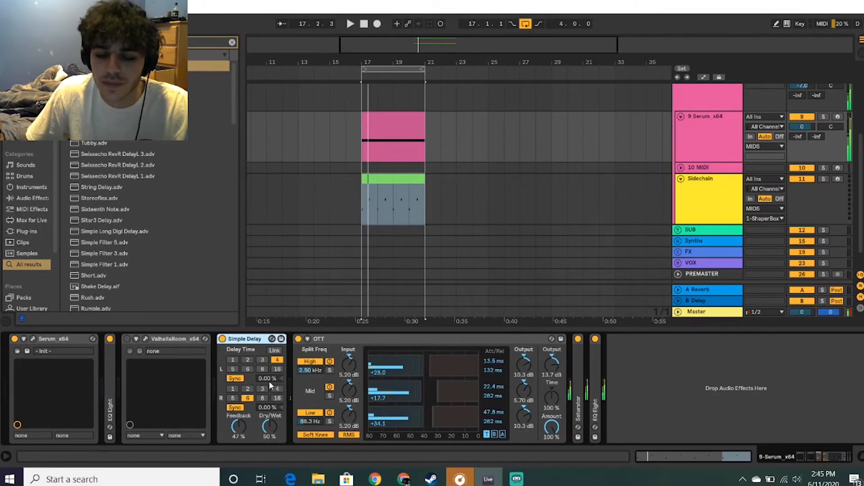
{"action": "key", "text": "space"}
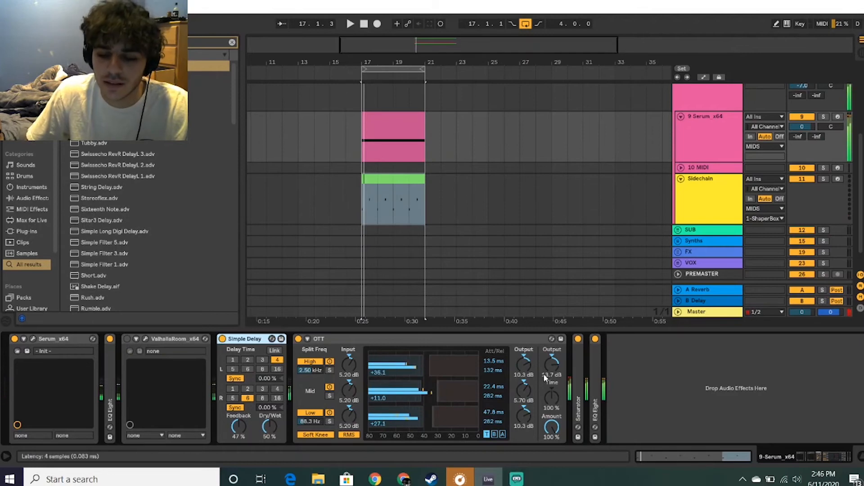
Toggle the OTT device off and on to compare the delayed sound, leaving it active.
{"action": "left_click", "coordinate": [298, 339]}
{"action": "left_click", "coordinate": [298, 339]}
{"action": "left_click", "coordinate": [298, 339]}
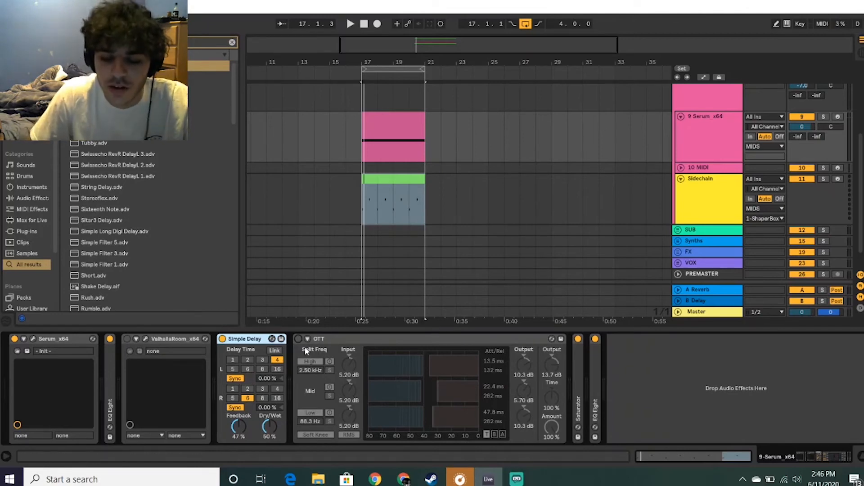
{"action": "left_click", "coordinate": [299, 338]}
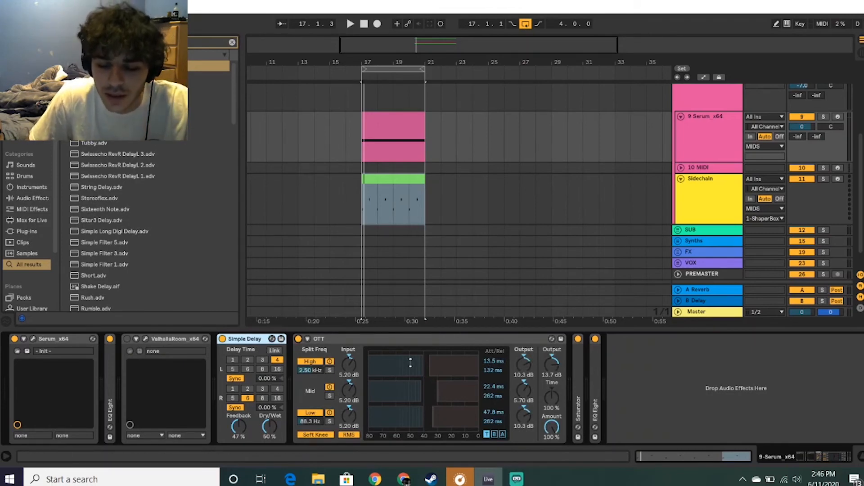
Turn ValhallaRoom back on, move it to the end of the device chain, and audition the loop.
{"action": "left_click", "coordinate": [170, 340]}
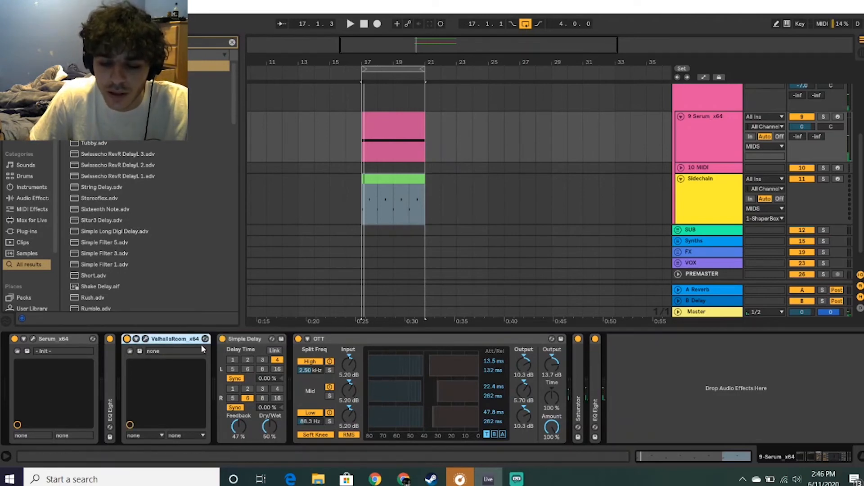
{"action": "mouse_move", "coordinate": [196, 340]}
{"action": "left_mouse_down"}
{"action": "mouse_move", "coordinate": [704, 372]}
{"action": "mouse_move", "coordinate": [699, 367]}
{"action": "left_mouse_up"}
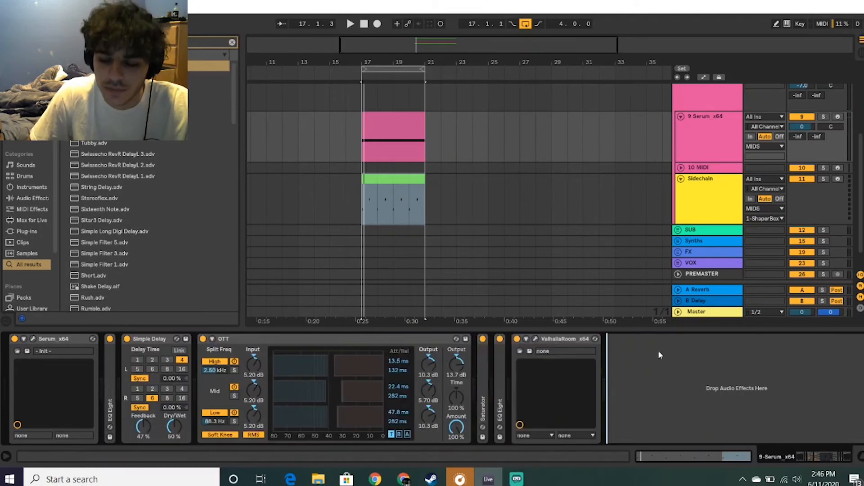
{"action": "key", "text": "space"}
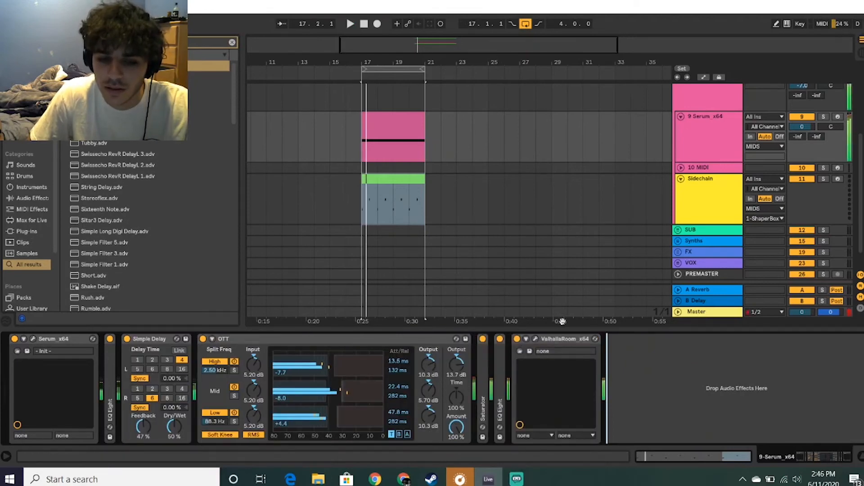
Add an EQ Eight after ValhallaRoom, then audition the loop with the Simple Delay turned off.
{"action": "key", "text": "ctrl+f"}
{"action": "type", "text": "eq"}
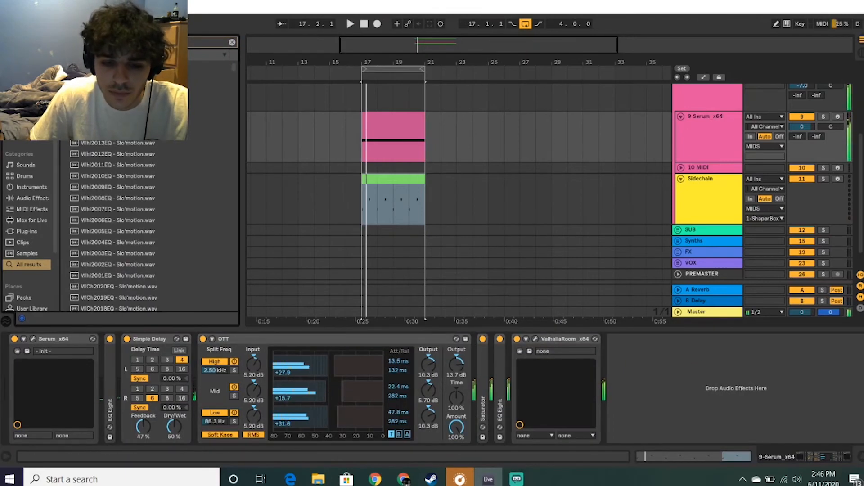
{"action": "left_click_drag", "start_coordinate": [210, 77], "coordinate": [683, 421]}
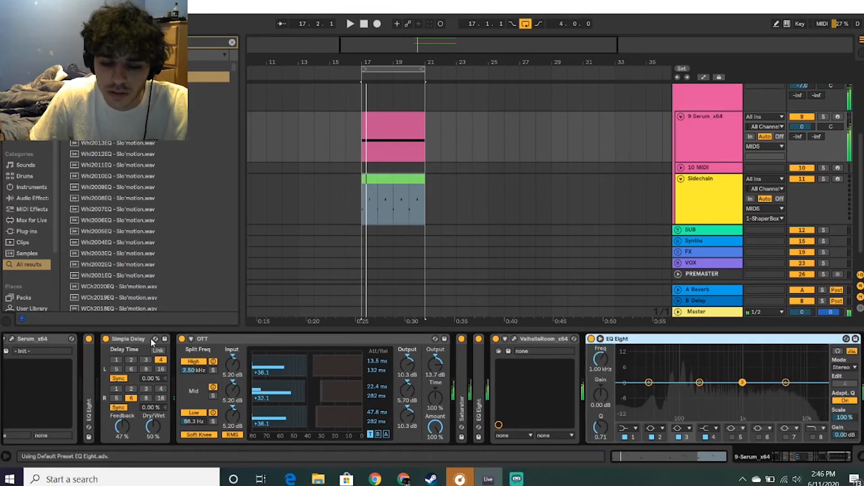
{"action": "left_click", "coordinate": [105, 339]}
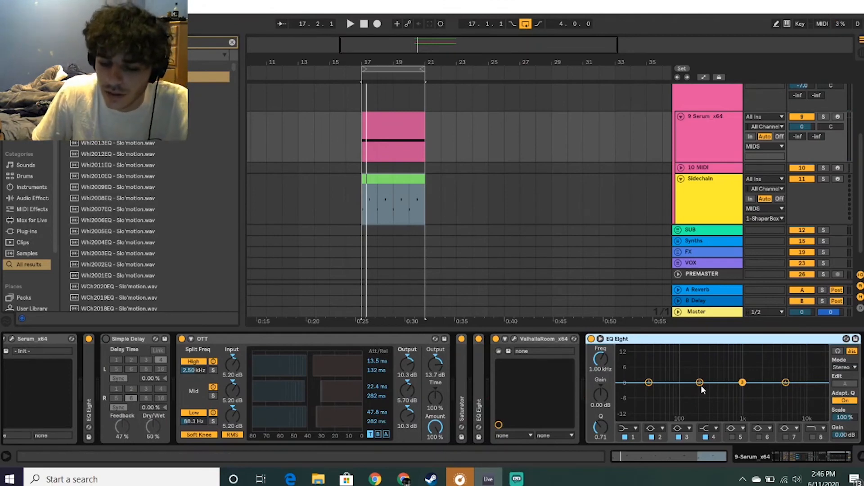
{"action": "key", "text": "space"}
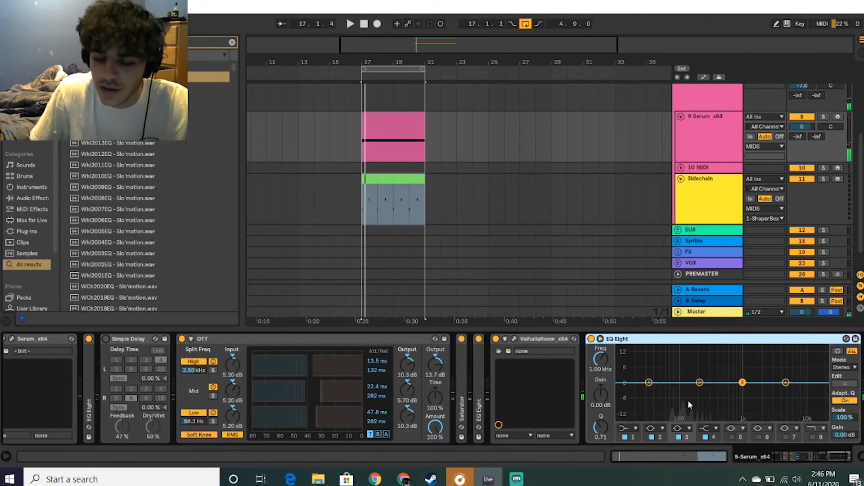
Make band 1 of the last EQ Eight a low cut at about 198 Hz and audition the loop.
{"action": "left_click", "coordinate": [628, 428]}
{"action": "left_click", "coordinate": [630, 360]}
{"action": "key", "text": "space"}
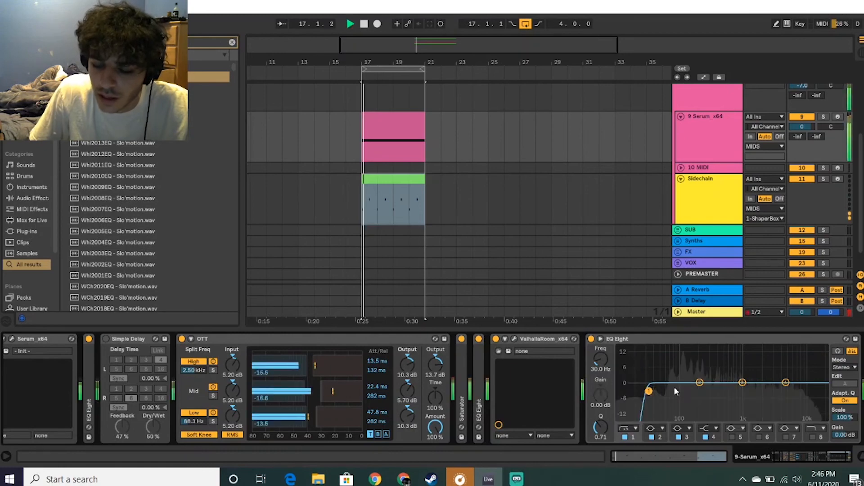
{"action": "left_click_drag", "start_coordinate": [650, 391], "coordinate": [699, 394]}
{"action": "key", "text": "space"}
{"action": "key", "text": "space"}
{"action": "key", "text": "space"}
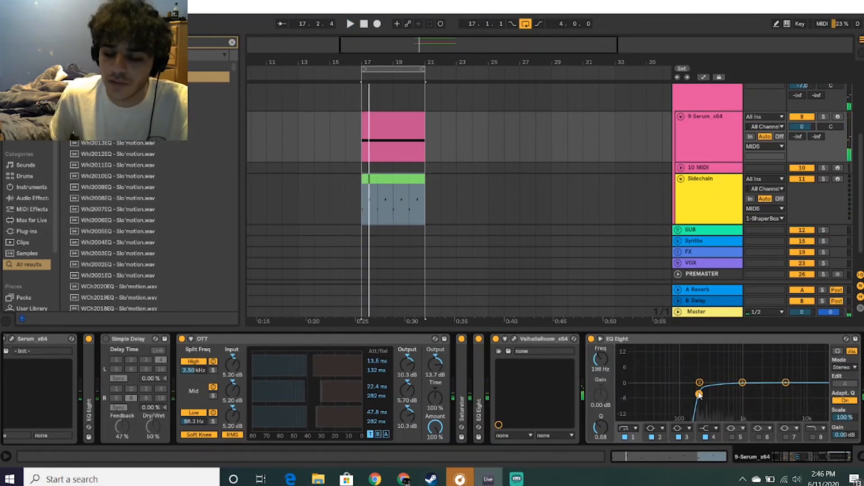
Lower the low cut to just above 100 Hz and dip band 2 to about -5.83 dB at 245 Hz, auditioning the loop.
{"action": "mouse_move", "coordinate": [700, 395]}
{"action": "left_mouse_down"}
{"action": "mouse_move", "coordinate": [683, 392]}
{"action": "mouse_move", "coordinate": [705, 398]}
{"action": "left_mouse_up"}
{"action": "key", "text": "space"}
{"action": "key", "text": "space"}
{"action": "left_click", "coordinate": [699, 383]}
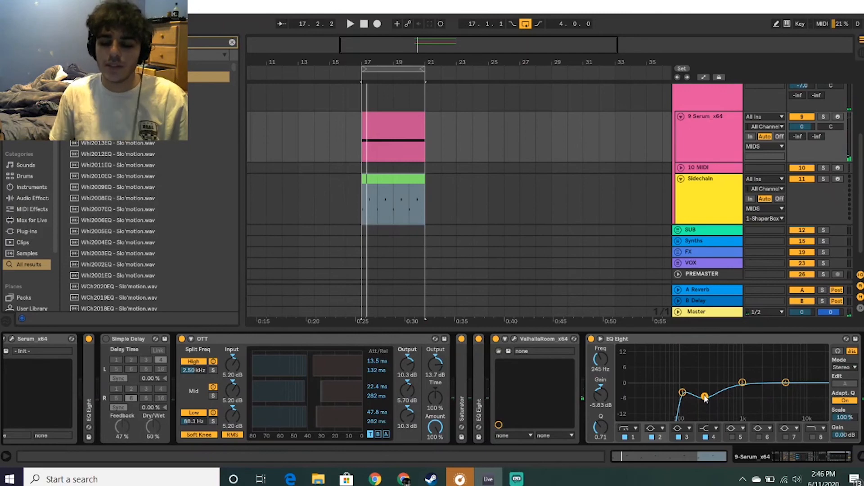